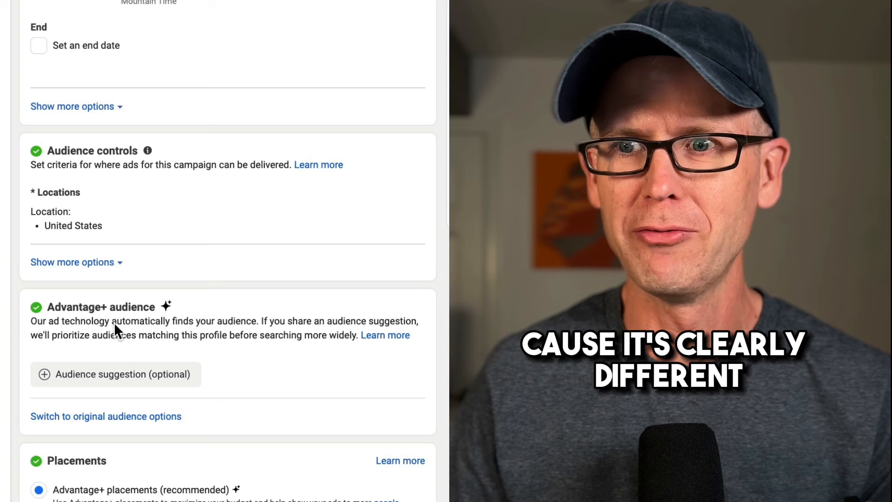
- Add an Advantage+ audience suggestion revealing custom audiences, age, gender and detailed targeting
{"action": "left_click", "coordinate": [137, 174]}
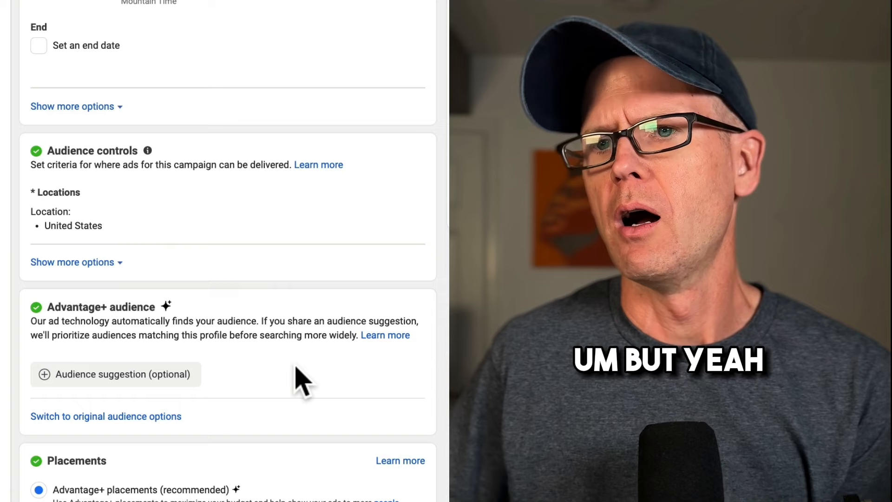
{"action": "left_click", "coordinate": [175, 374]}
{"action": "scroll", "coordinate": [251, 382], "scroll_direction": "down", "scroll_amount": 2}
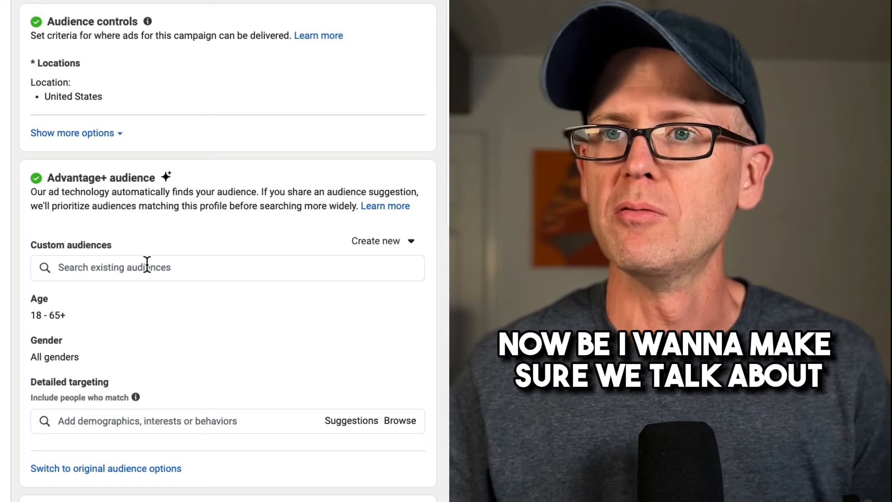
- Edit the ad set locations, search for Denver, and reveal extra audience controls (minimum age 18, all languages)
{"action": "mouse_move", "coordinate": [228, 81]}
{"action": "left_click", "coordinate": [184, 69]}
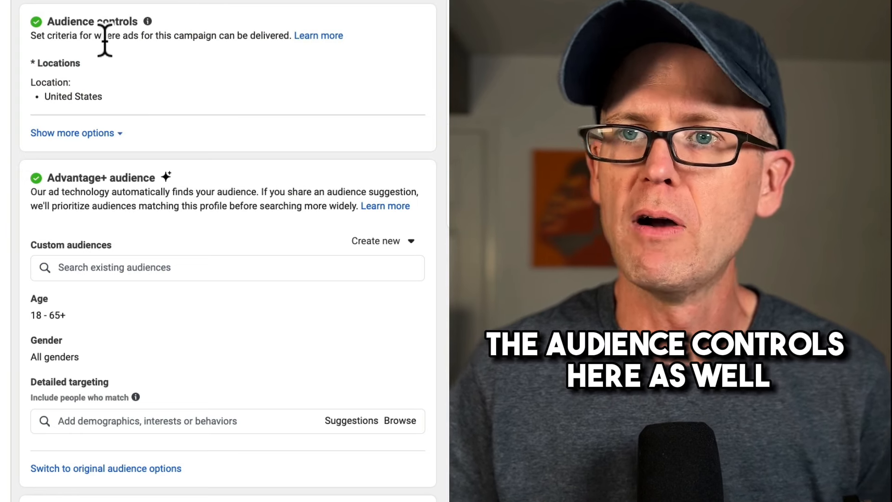
{"action": "mouse_move", "coordinate": [407, 77]}
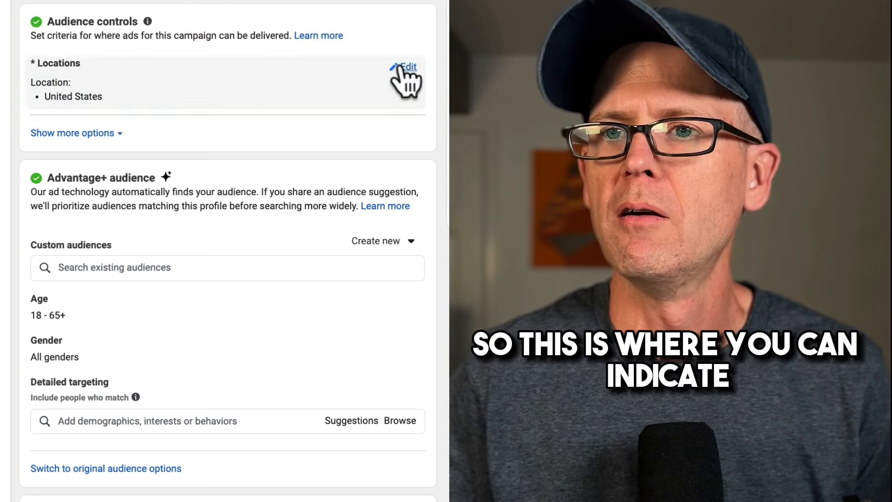
{"action": "left_click", "coordinate": [407, 67]}
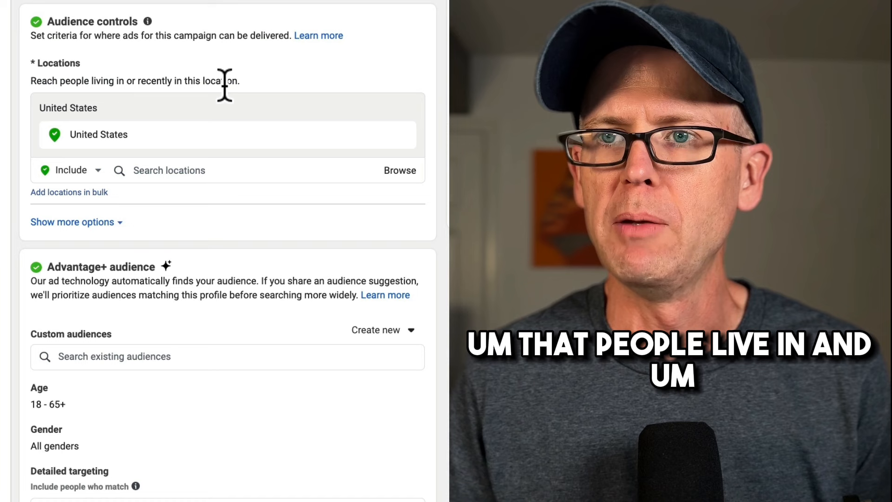
{"action": "left_click", "coordinate": [169, 171]}
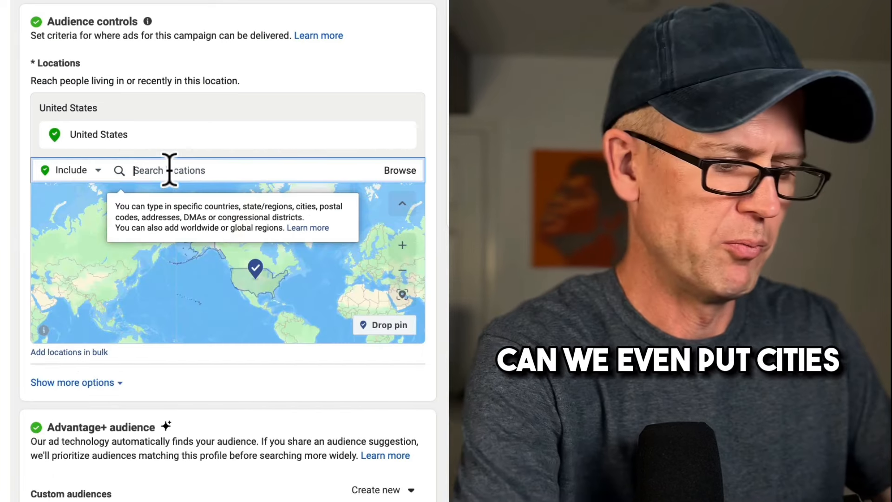
{"action": "type", "text": "denver"}
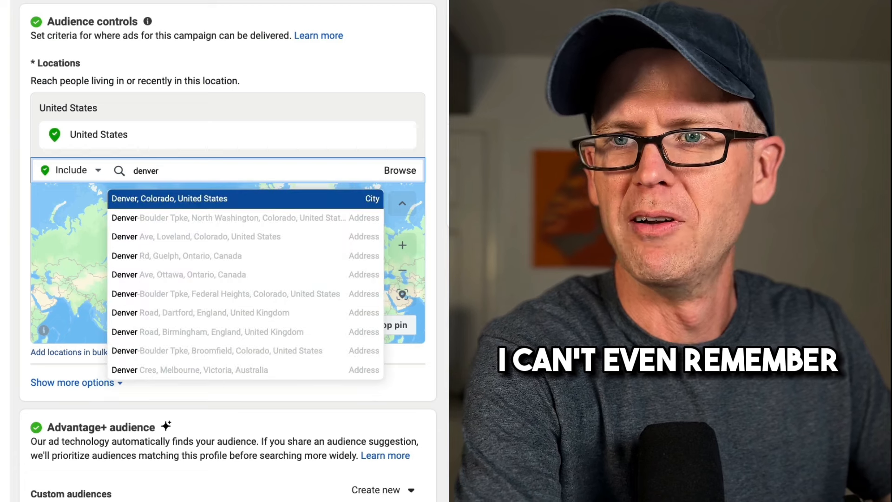
{"action": "left_click", "coordinate": [386, 66]}
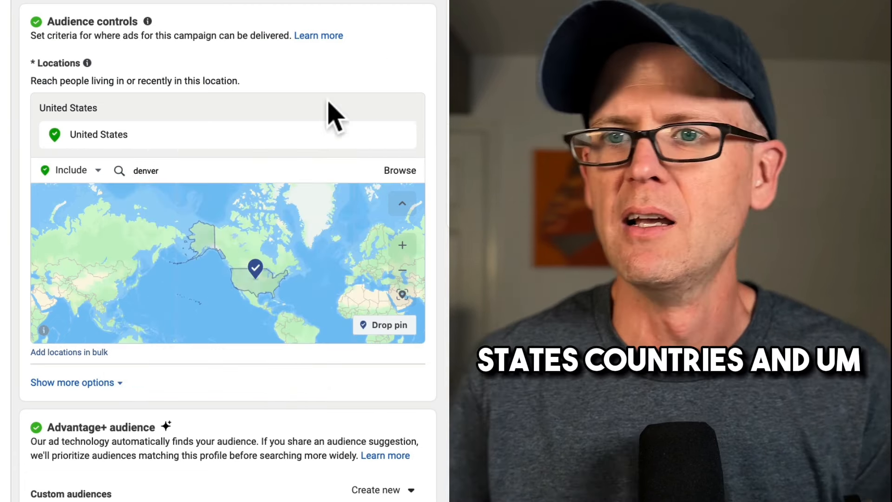
{"action": "left_click", "coordinate": [101, 382]}
{"action": "scroll", "coordinate": [190, 384], "scroll_direction": "down", "scroll_amount": 2}
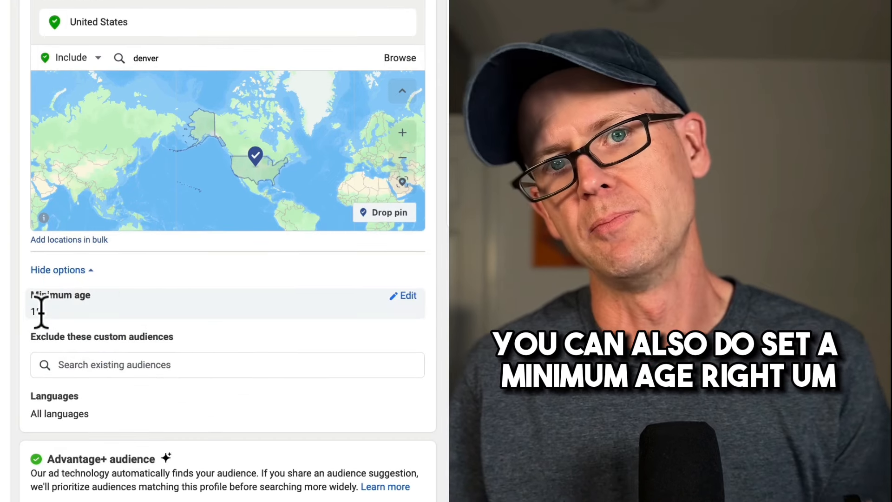
{"action": "scroll", "coordinate": [150, 321], "scroll_direction": "down", "scroll_amount": 1}
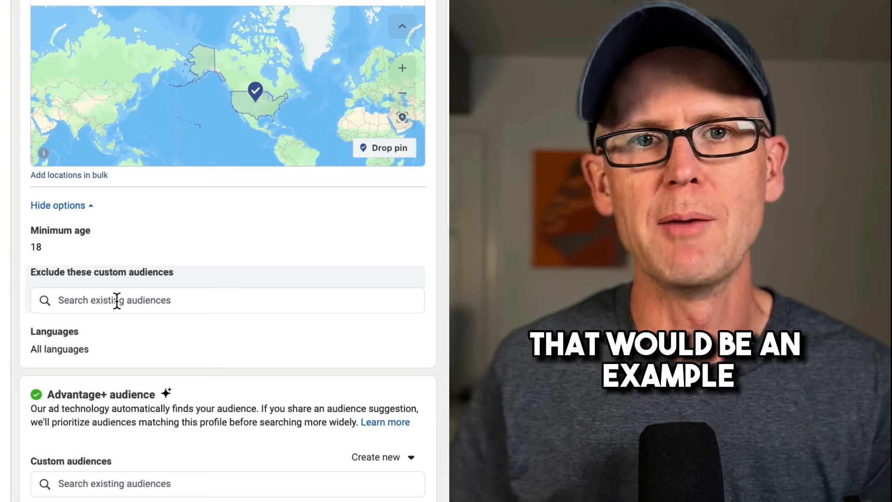
{"action": "scroll", "coordinate": [117, 301], "scroll_direction": "down", "scroll_amount": 3}
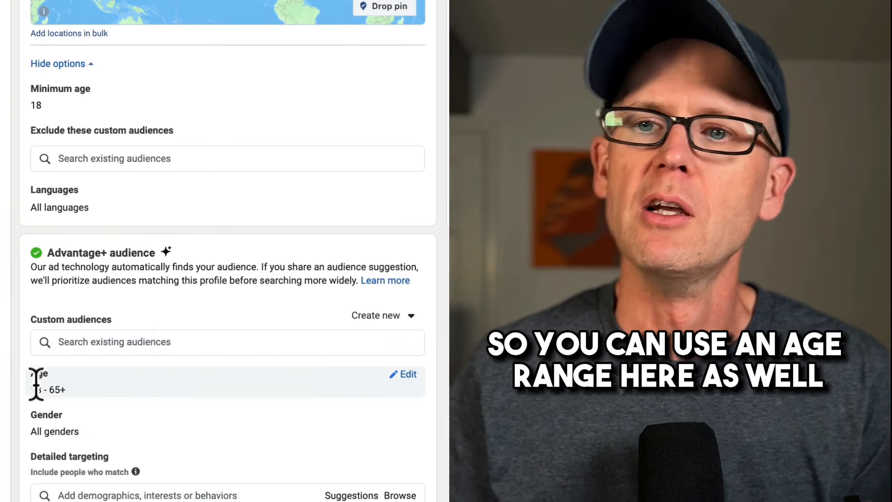